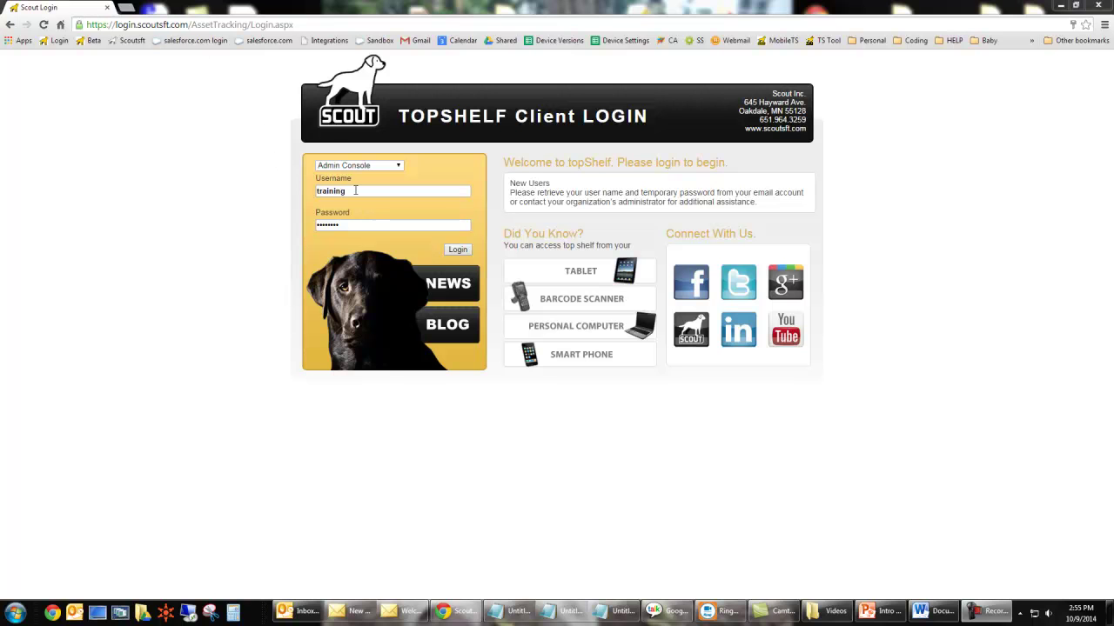
Log in to the admin console and scroll down the Subscription Agreement.
left_click(456, 249)
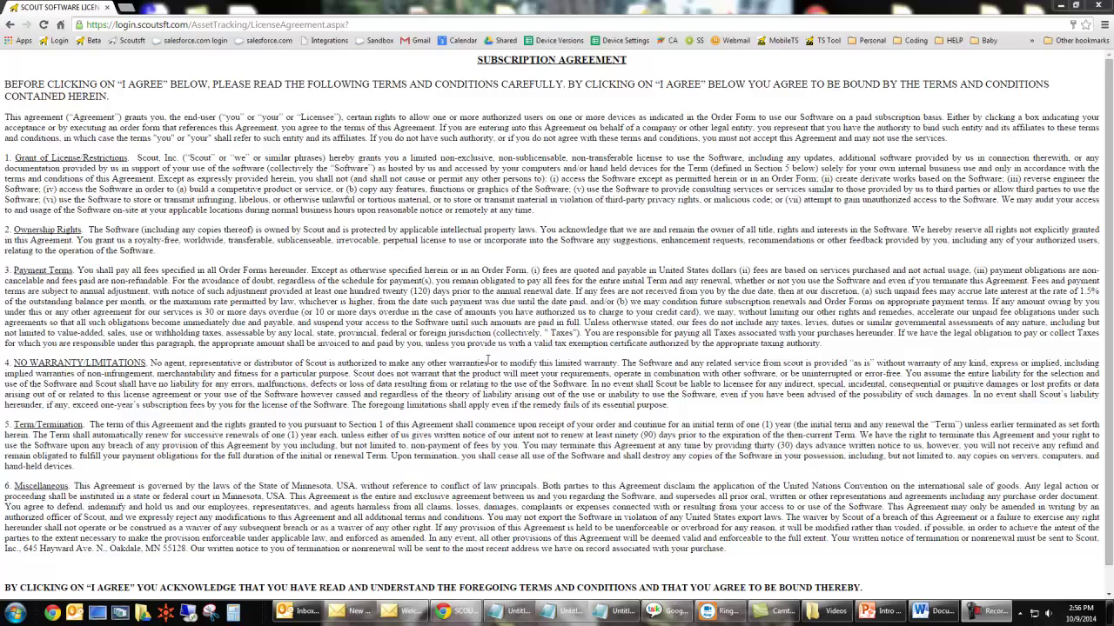
scroll(488, 360, "down", 1)
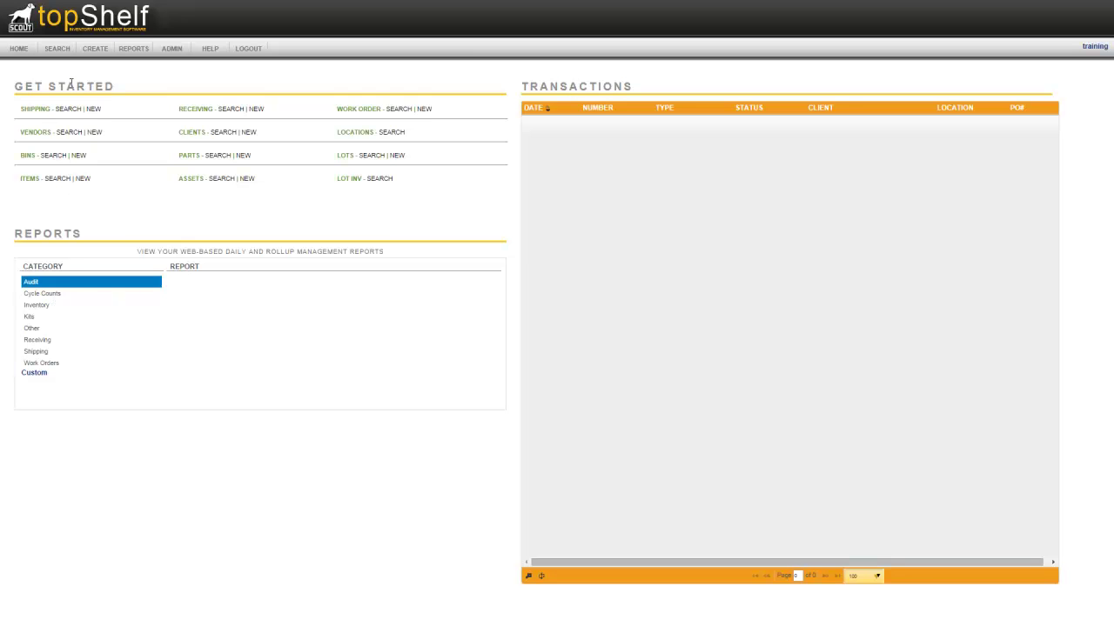
Browse the SEARCH, CREATE and REPORTS menus, ending on the ADMIN settings list.
left_click(57, 48)
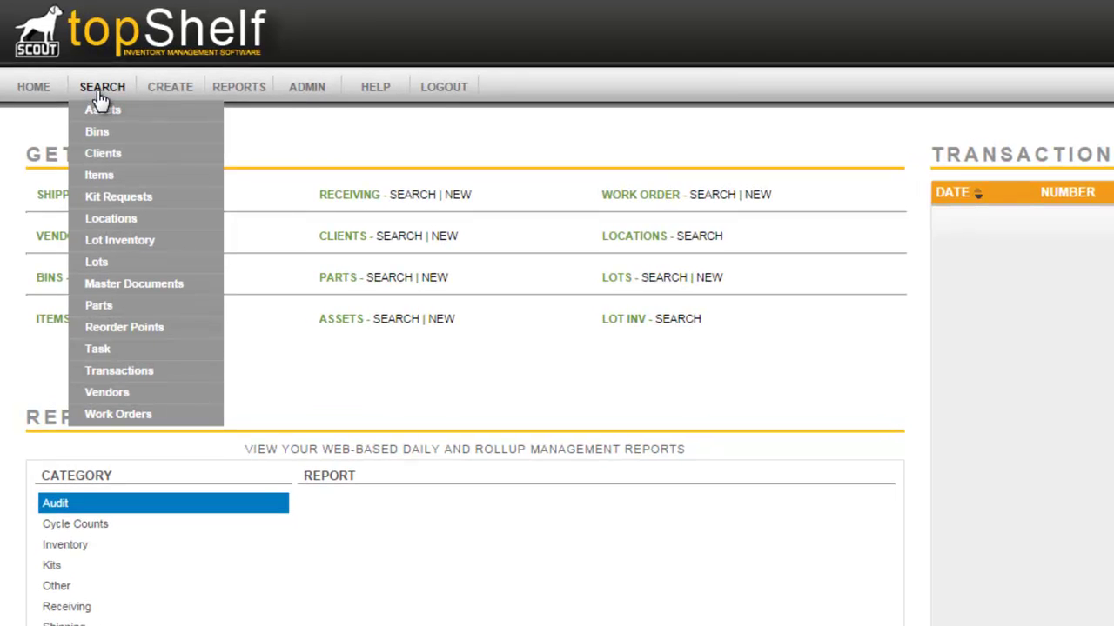
mouse_move(191, 99)
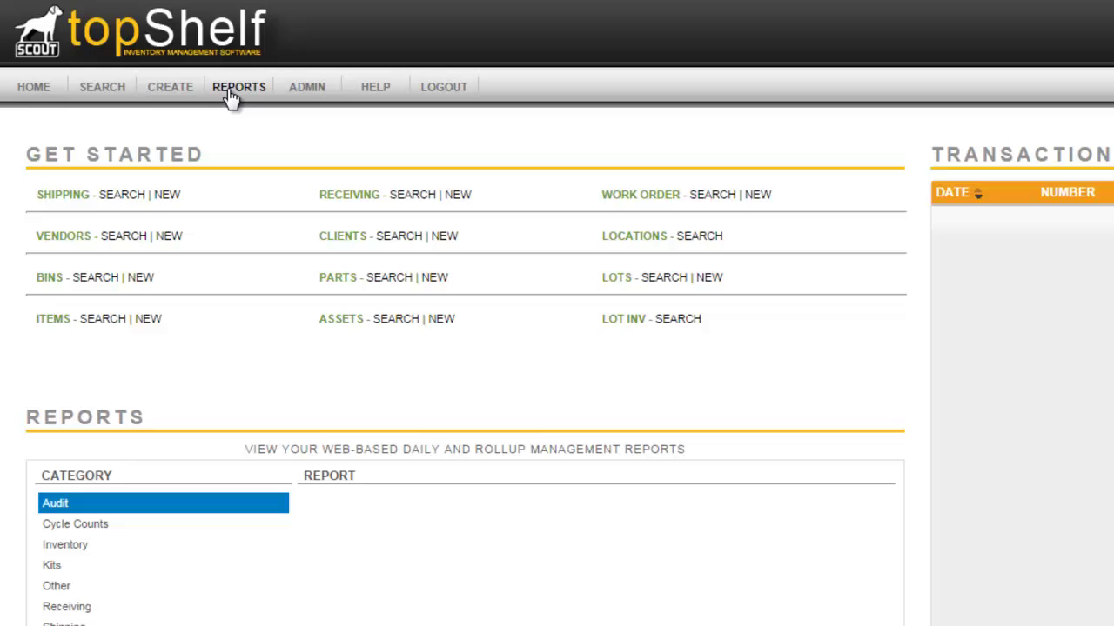
mouse_move(280, 93)
mouse_move(315, 95)
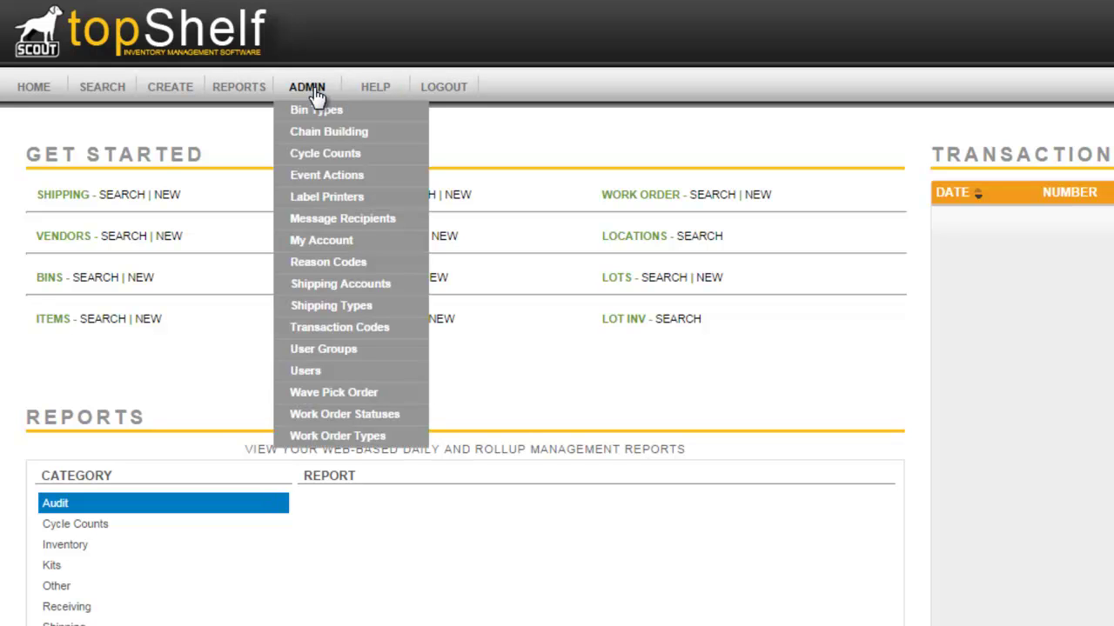
Add a new user under ADMIN > Users with contact details and the Admin security group.
left_click(319, 370)
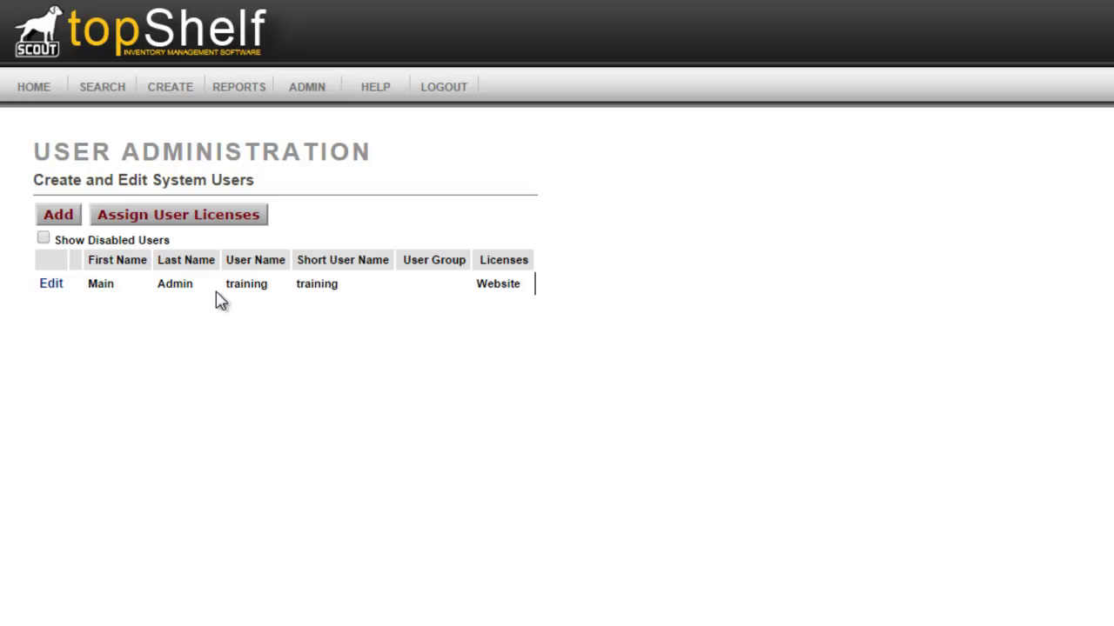
left_click(60, 220)
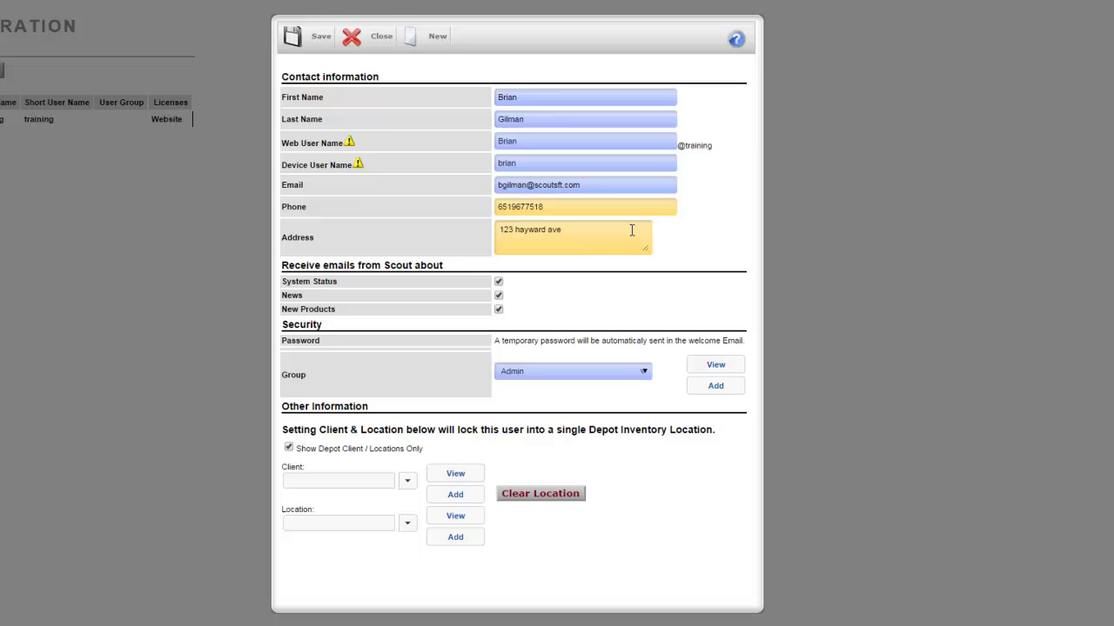
left_click(531, 372)
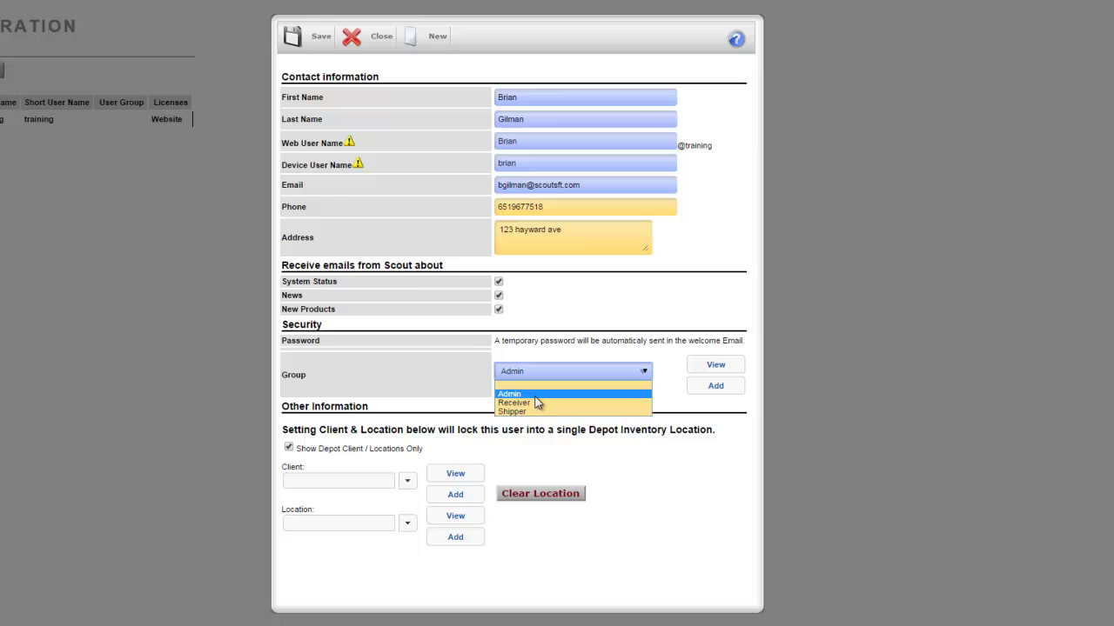
left_click(534, 396)
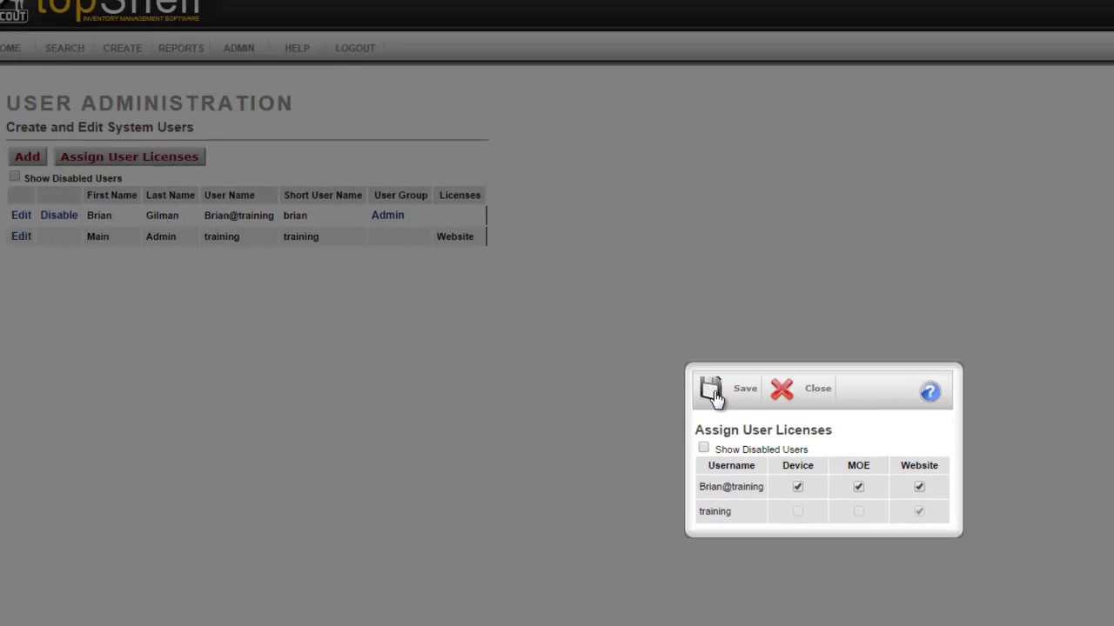
Save the new user's Device, MOE and Website license assignments and close the dialog.
left_click(713, 393)
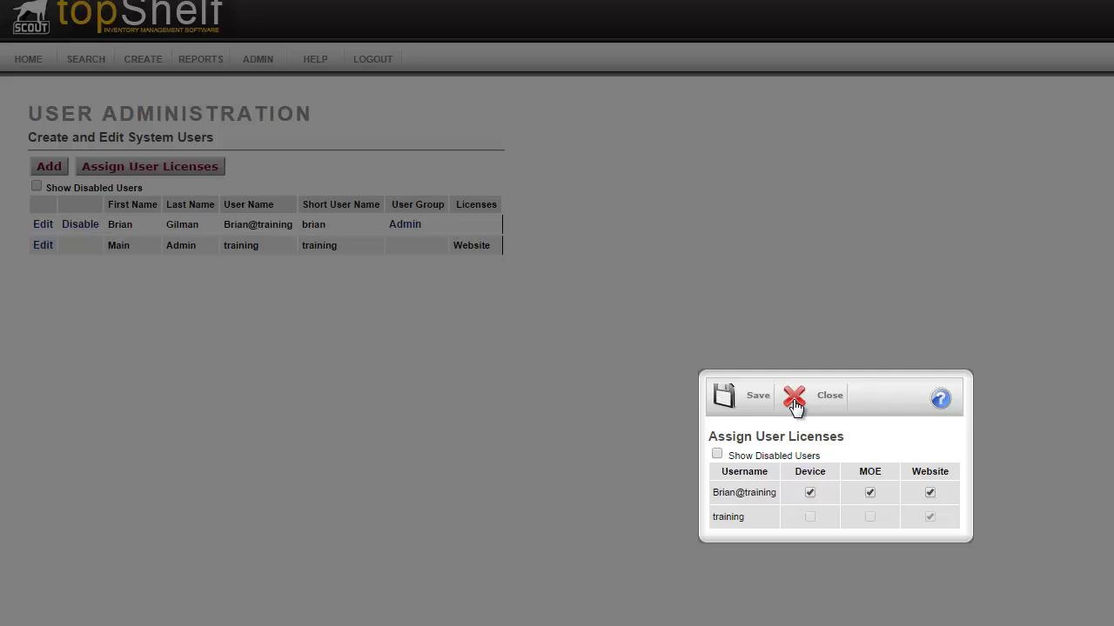
left_click(778, 391)
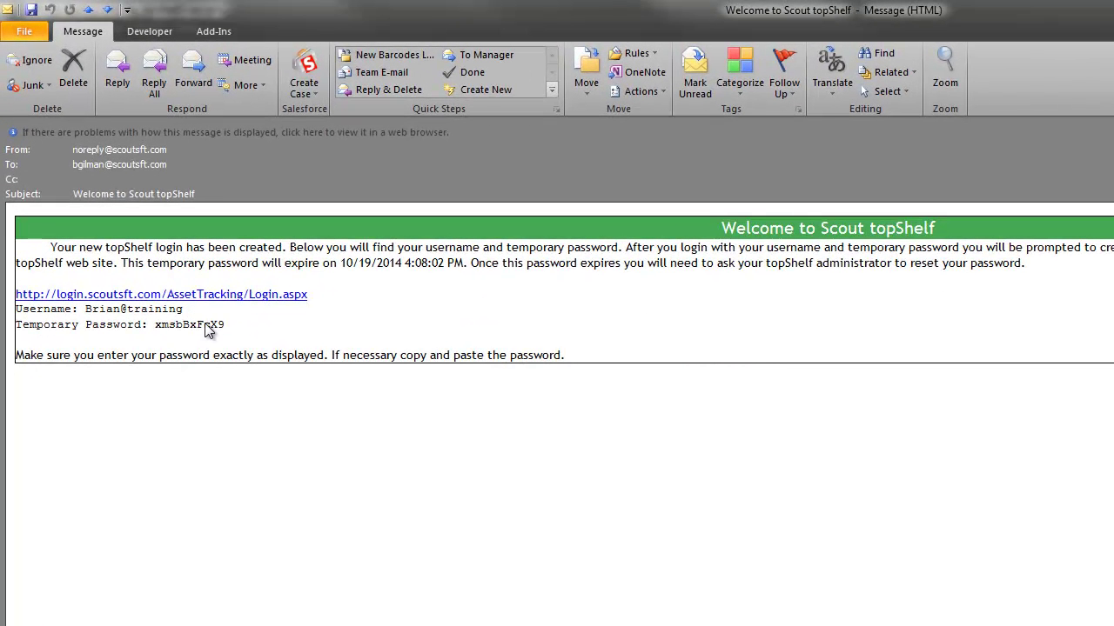
Select the temporary password in the Welcome to Scout topShelf email.
double_click(205, 324)
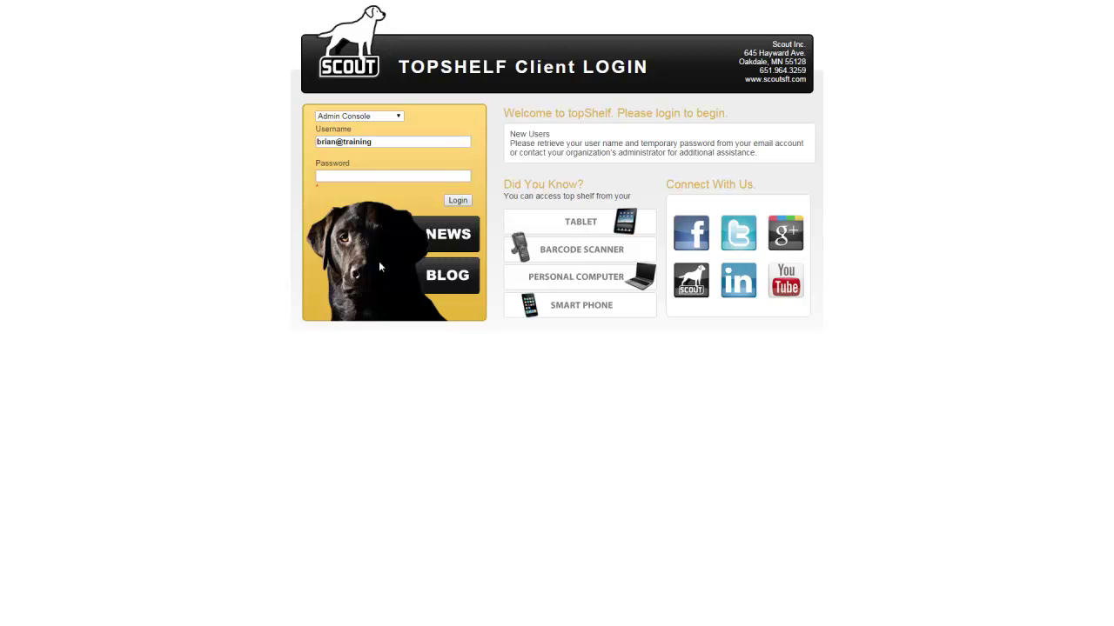
Sign in as the new user with the pasted temporary password, then log back into the main account.
left_click(366, 176)
key("ctrl+v")
left_click(461, 201)
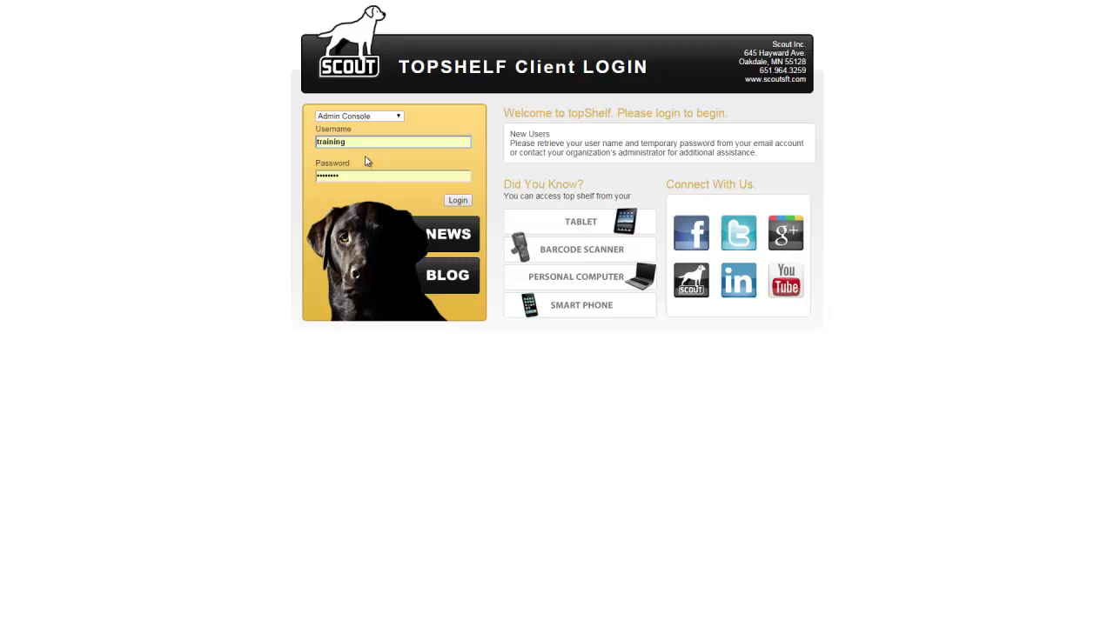
double_click(356, 144)
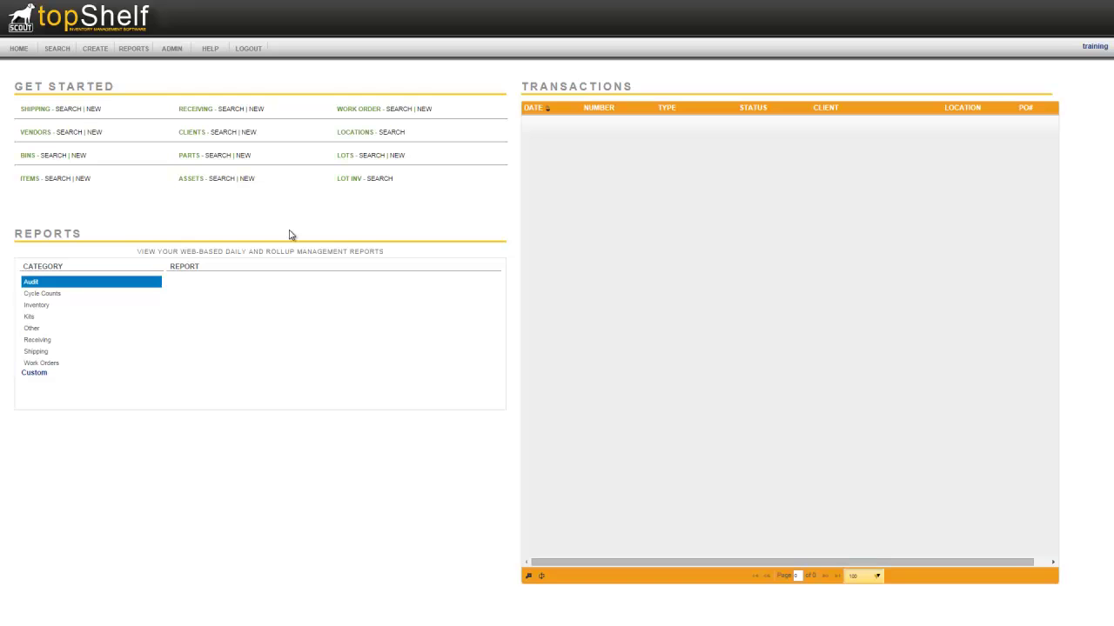
Review the Admin group's screen permissions under ADMIN > User Groups and save them.
left_click(175, 50)
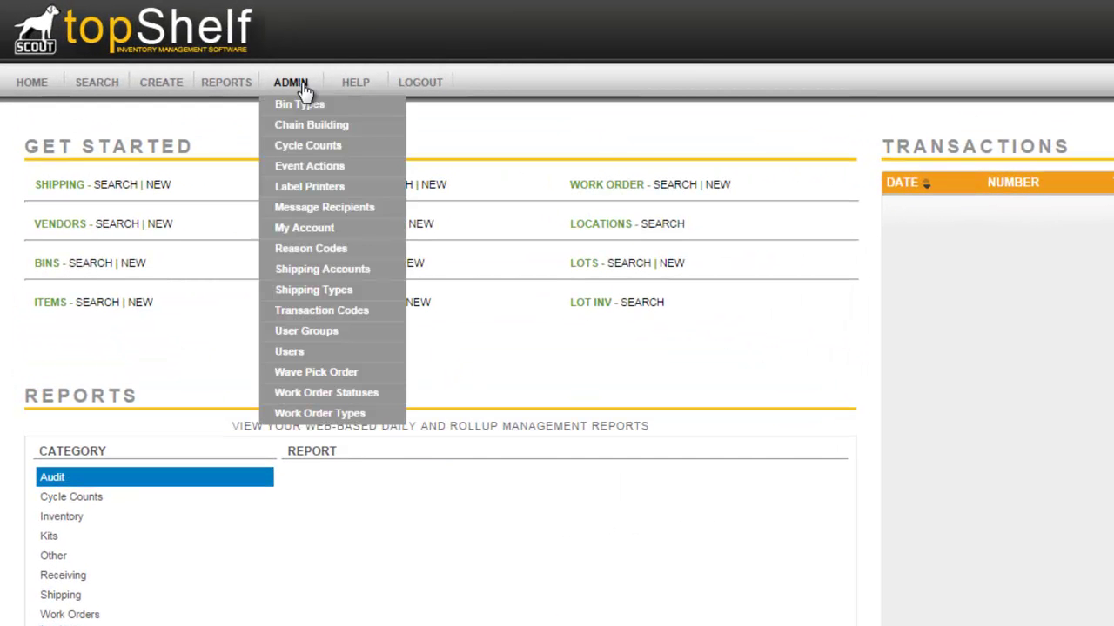
left_click(346, 338)
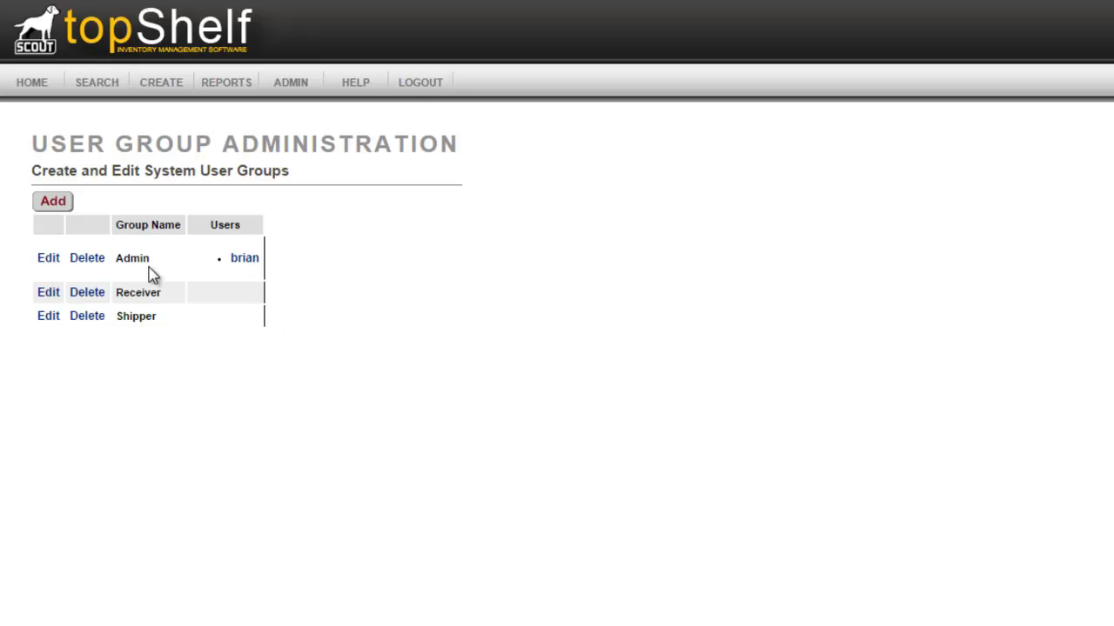
left_click(47, 266)
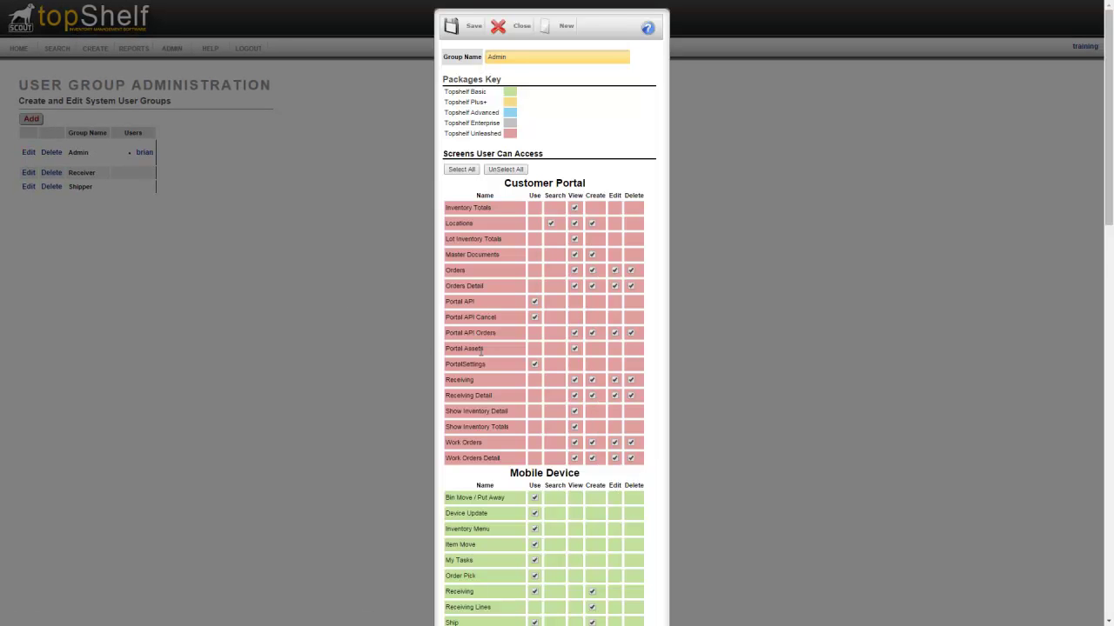
scroll(490, 352, "down", 5)
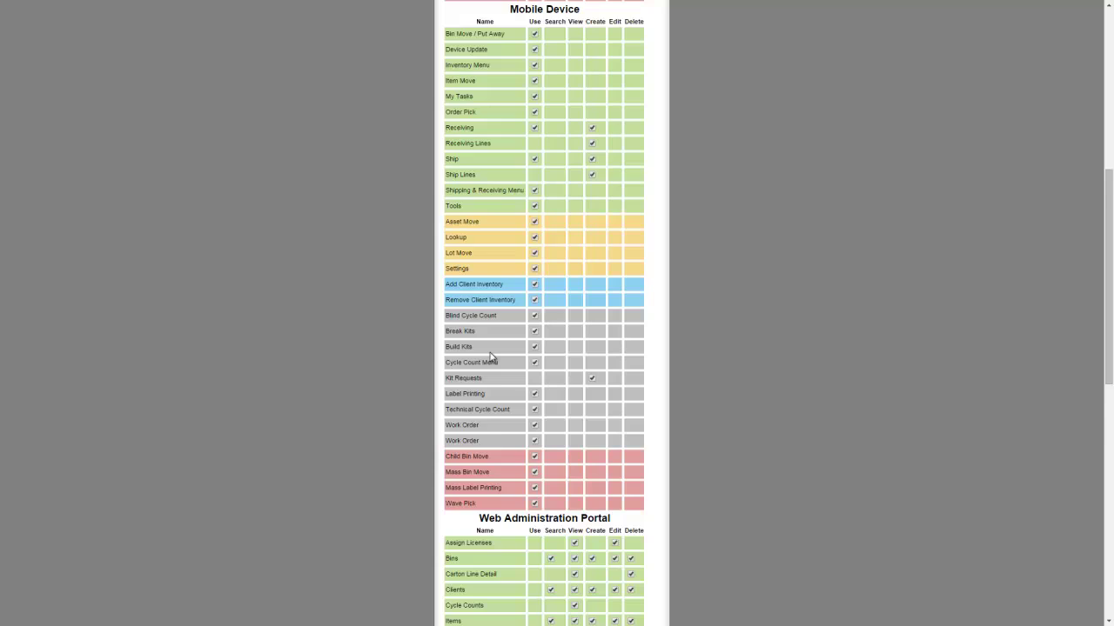
scroll(490, 357, "down", 2)
scroll(490, 357, "down", 3)
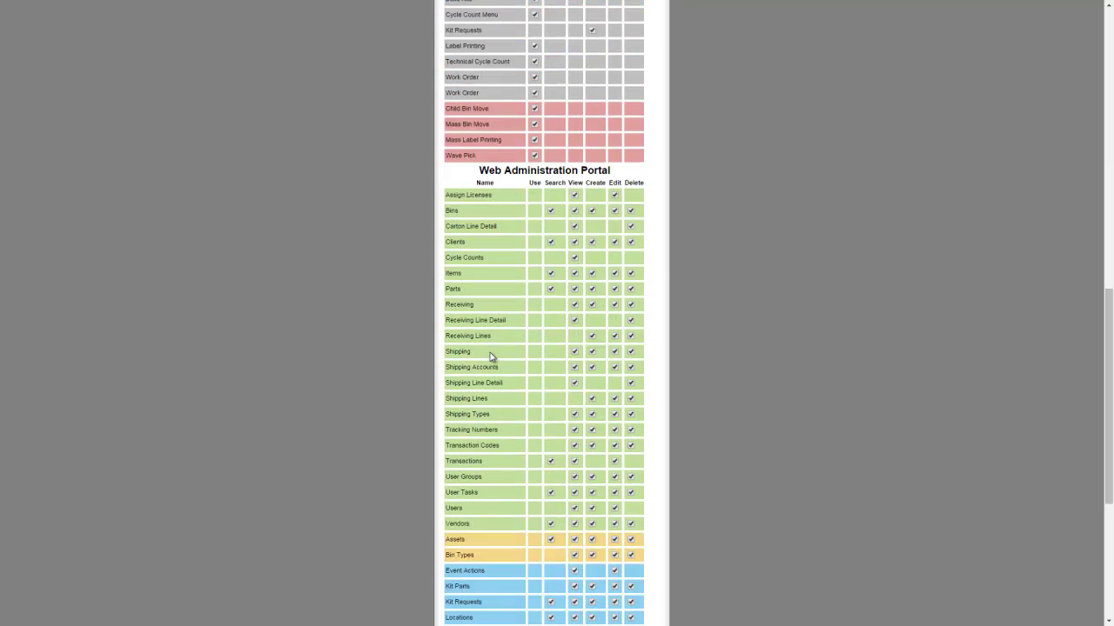
scroll(490, 357, "up", 8)
scroll(490, 356, "up", 2)
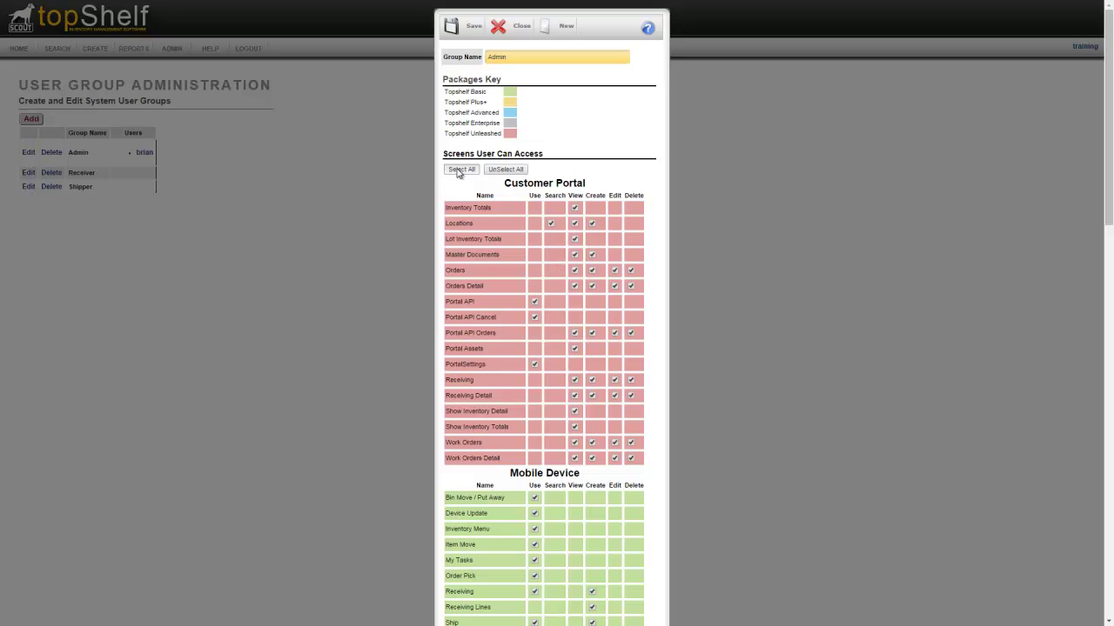
left_click(471, 32)
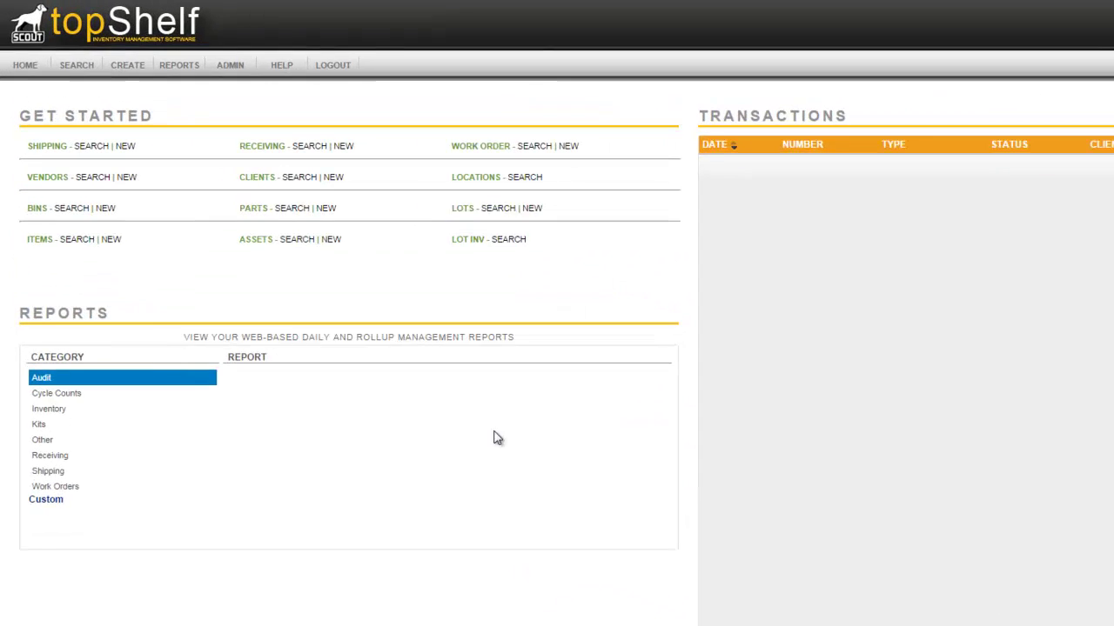
mouse_move(154, 87)
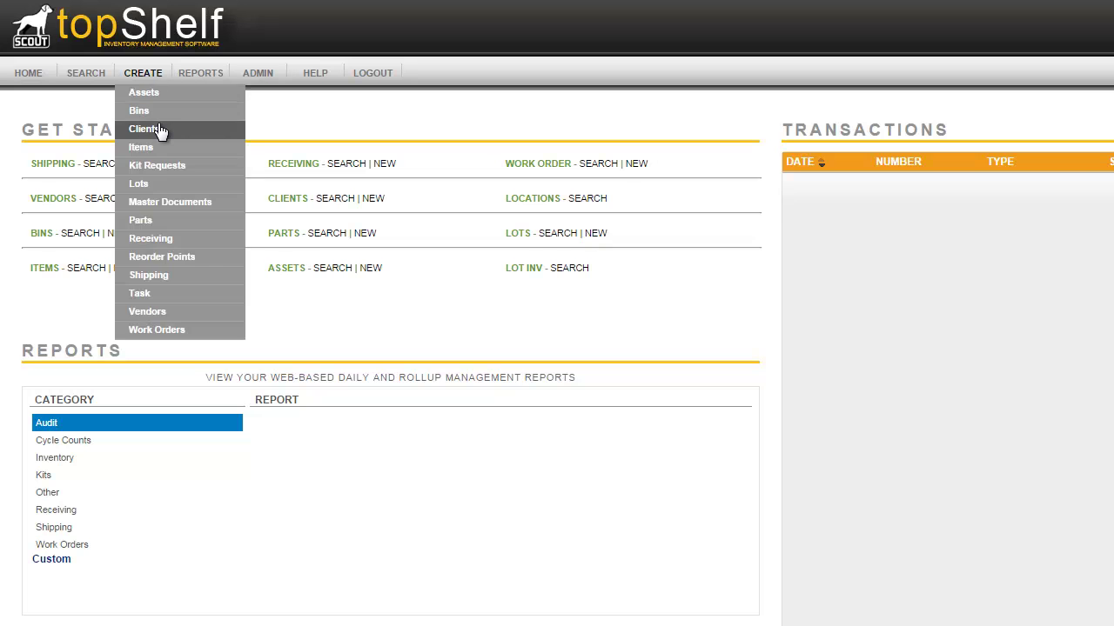
left_click(160, 129)
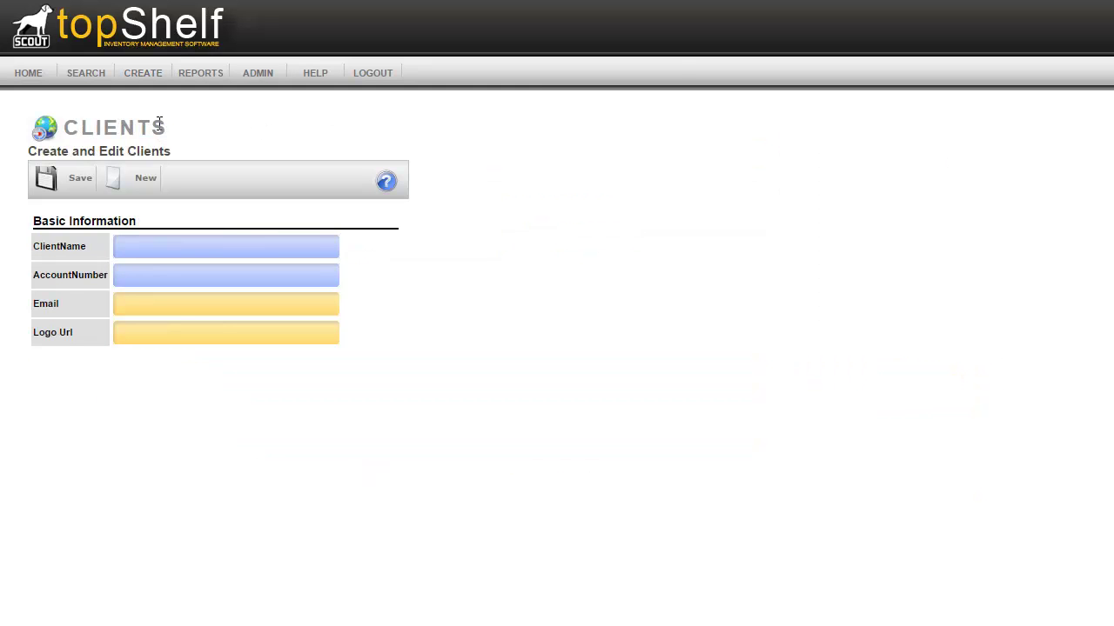
left_click(162, 241)
type("Training")
key("Tab")
type("Training")
key("Tab")
key("Tab")
type("https://www.scoutsft.com/logo.jpg")
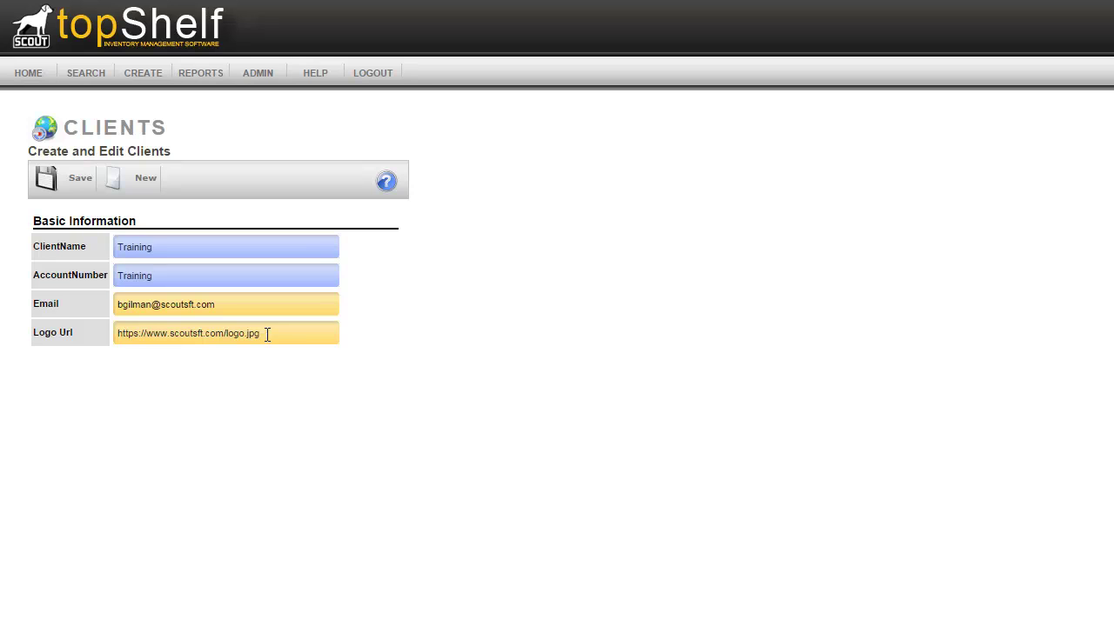
left_click(55, 182)
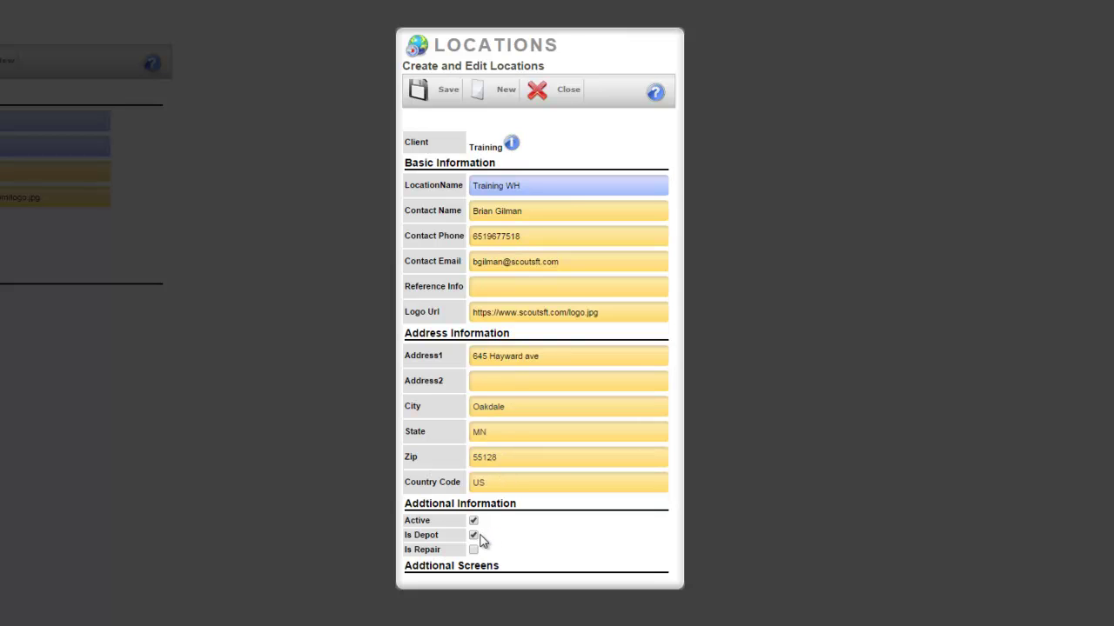
Finish the Training WH location form and save it.
left_click(446, 99)
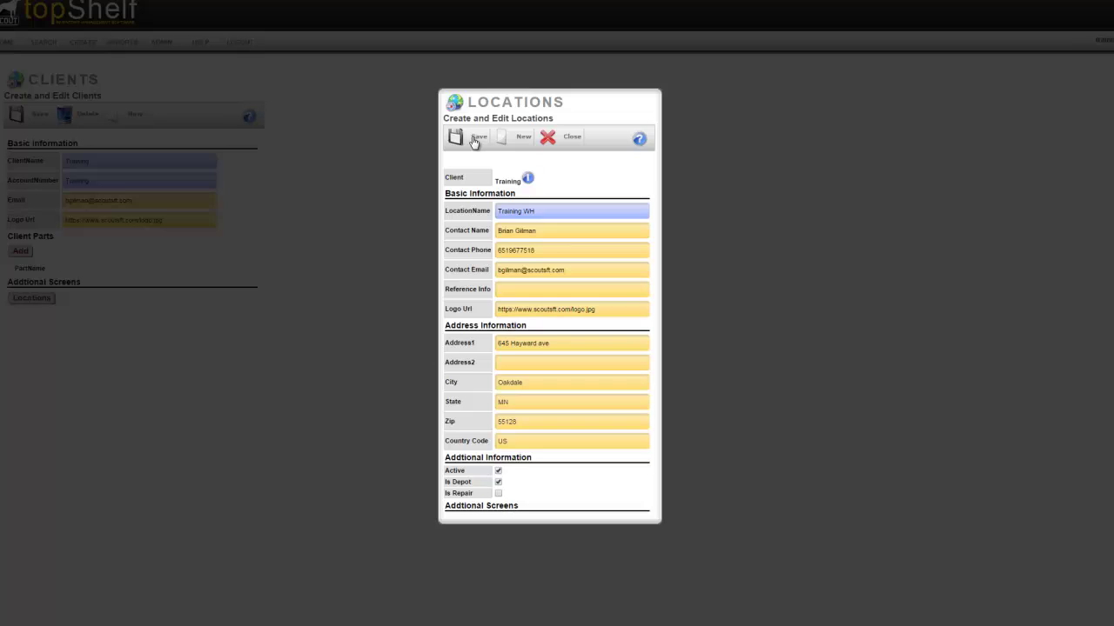
left_click(475, 141)
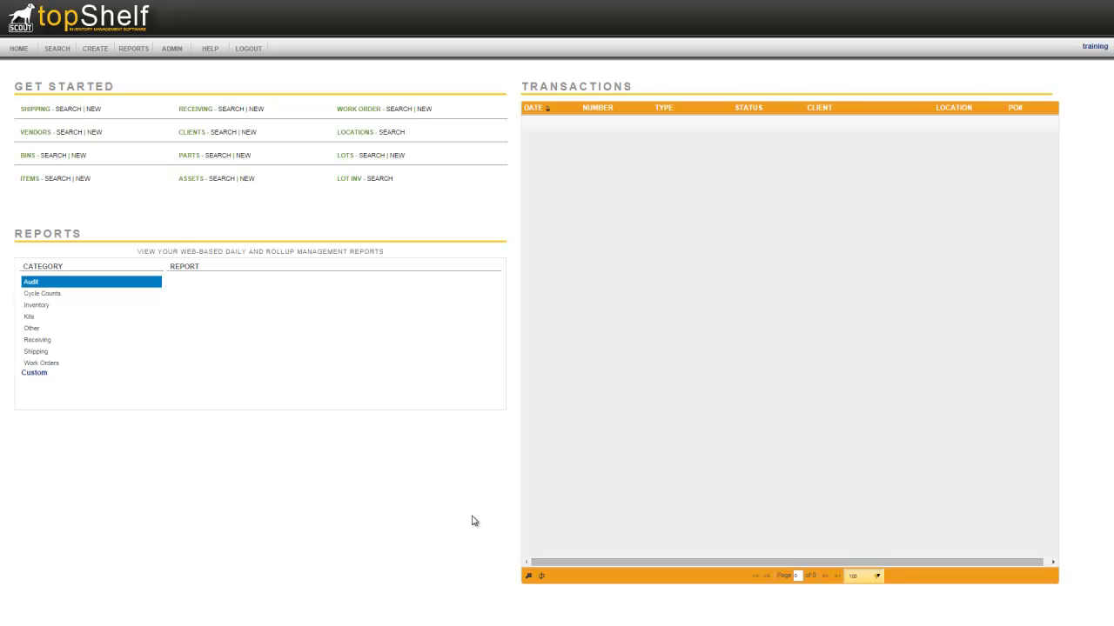
From CREATE > Bins, assign client Training and location Training WH, name the bin A001, and save.
left_click(95, 48)
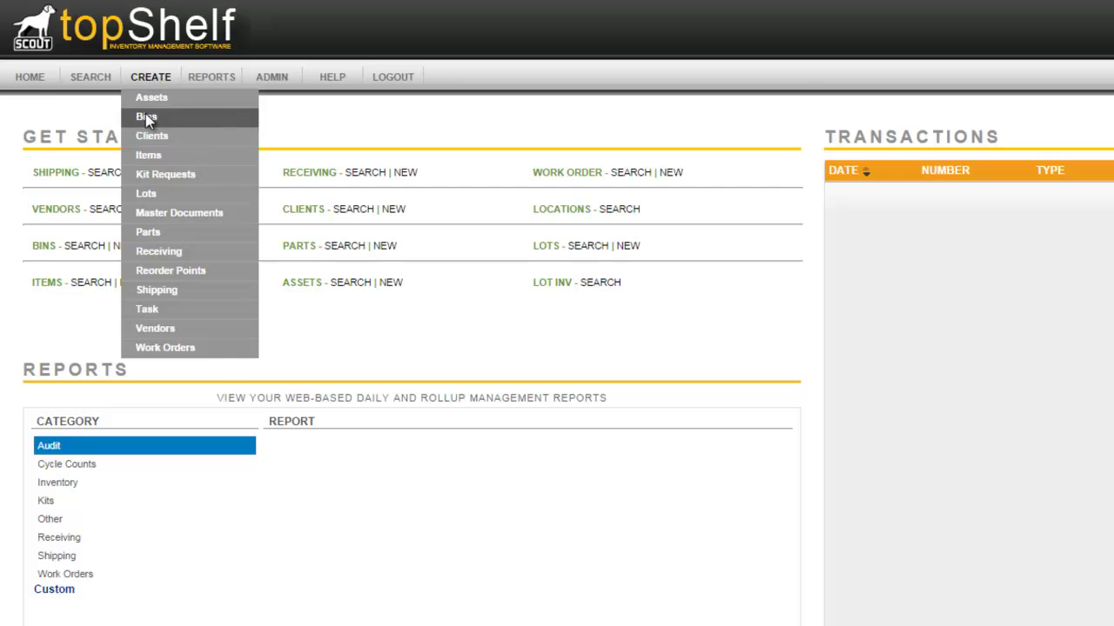
left_click(146, 118)
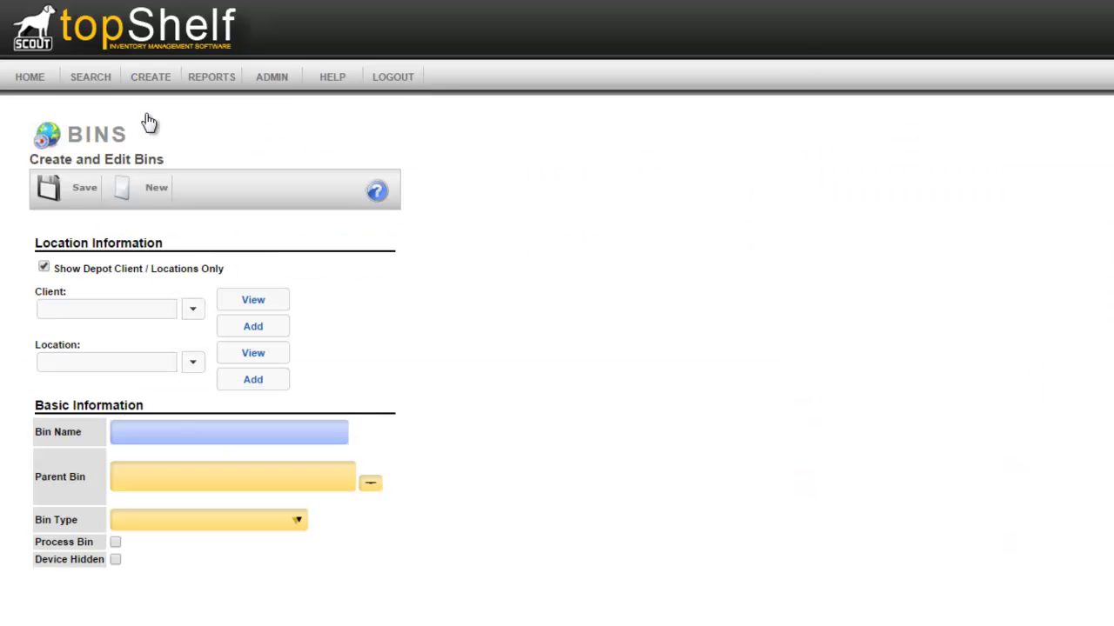
left_click(196, 312)
left_click(163, 329)
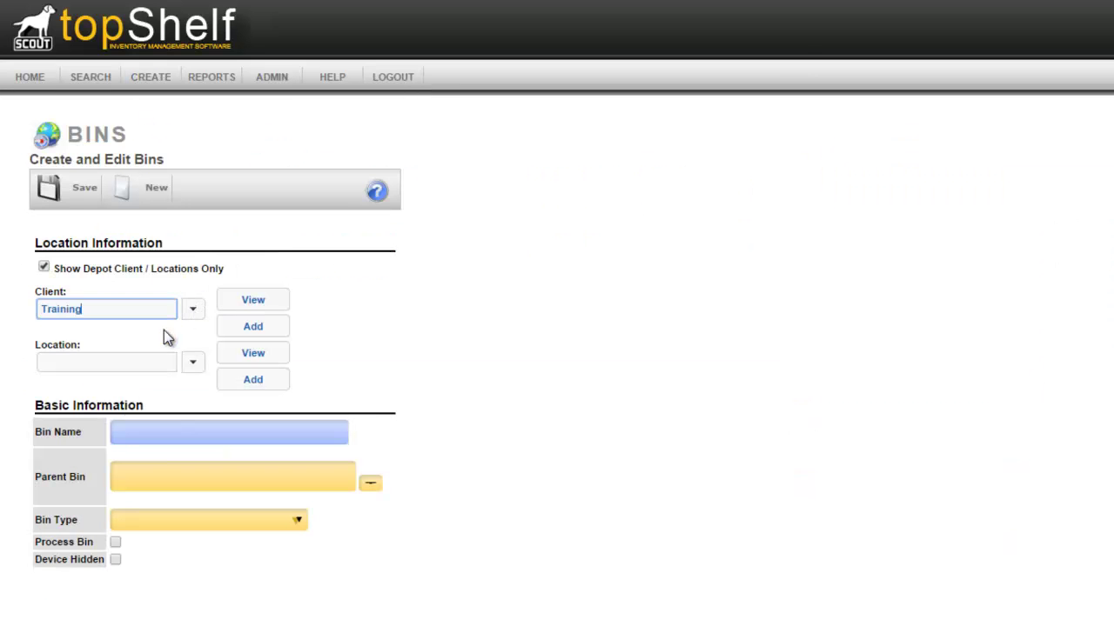
left_click(193, 365)
left_click(162, 384)
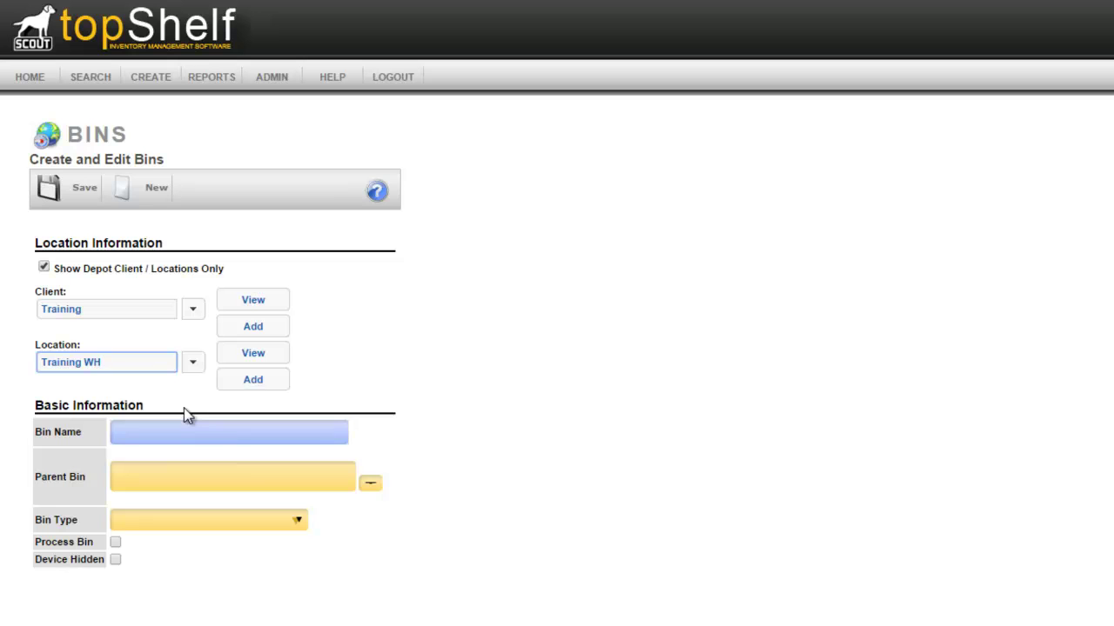
left_click(259, 426)
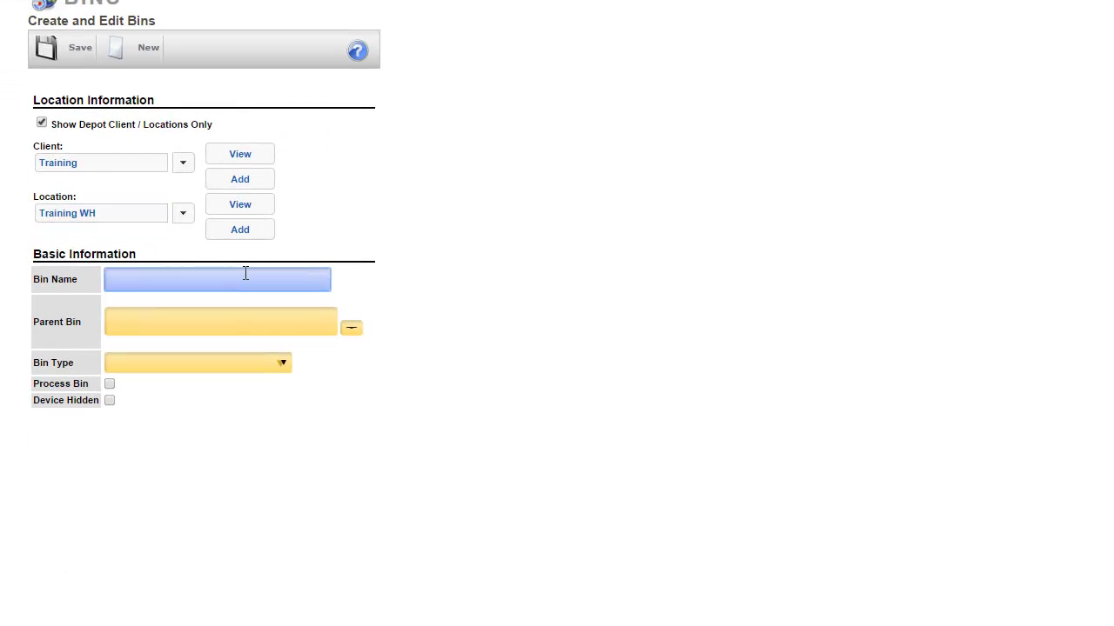
type("A001")
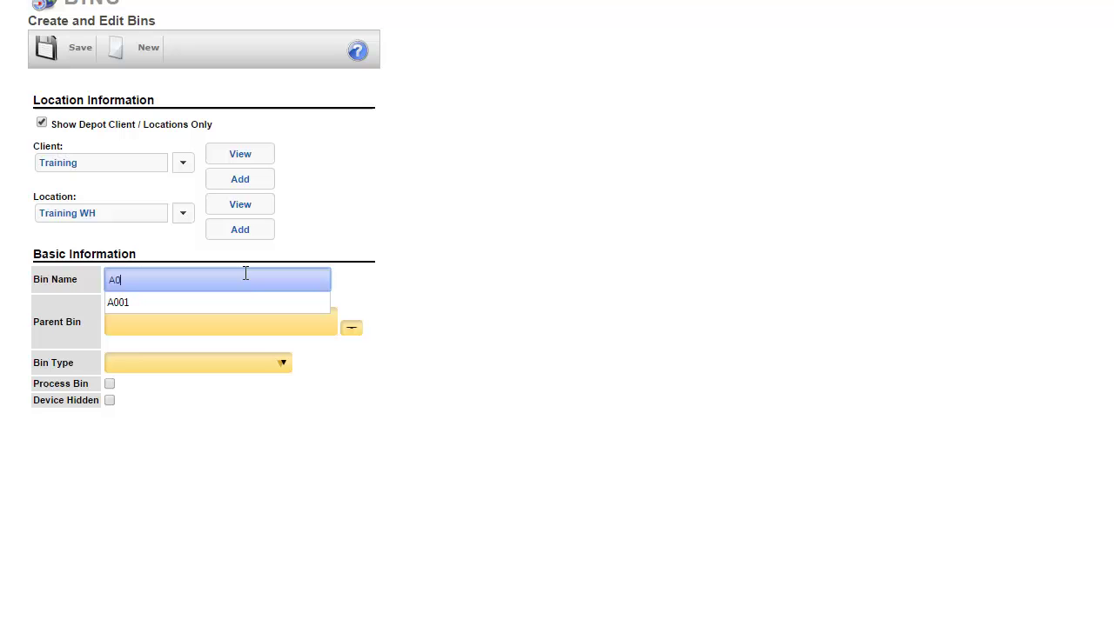
left_click(54, 62)
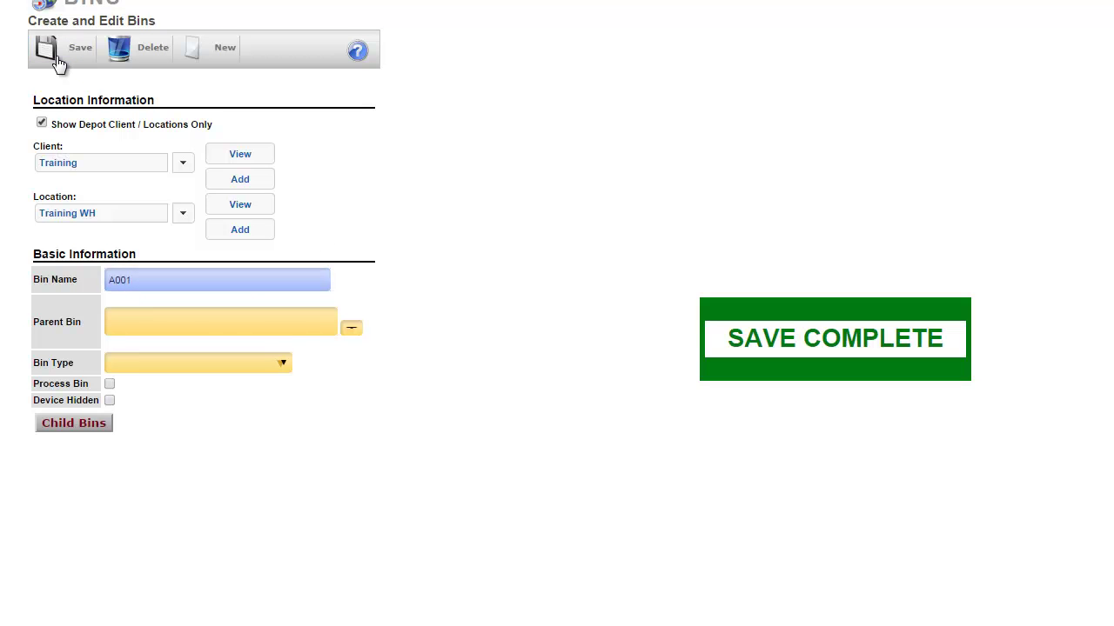